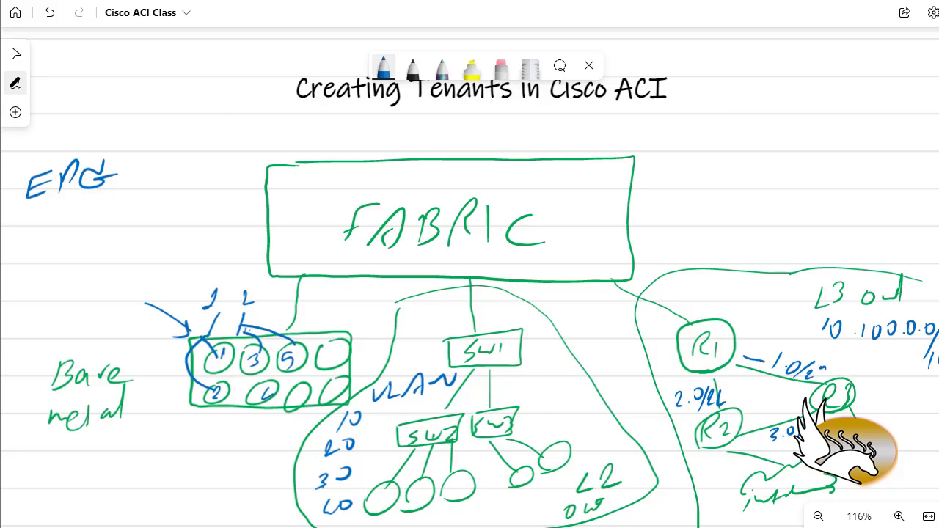
Switch to the Cisco APIC web console, log in with the prefilled credentials and open the list of all tenants.
key("alt+Tab")
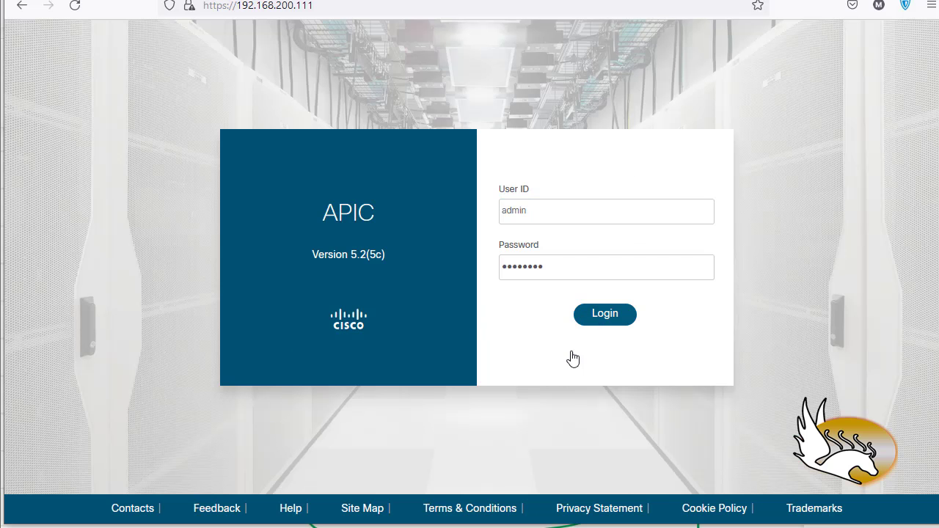
key("Return")
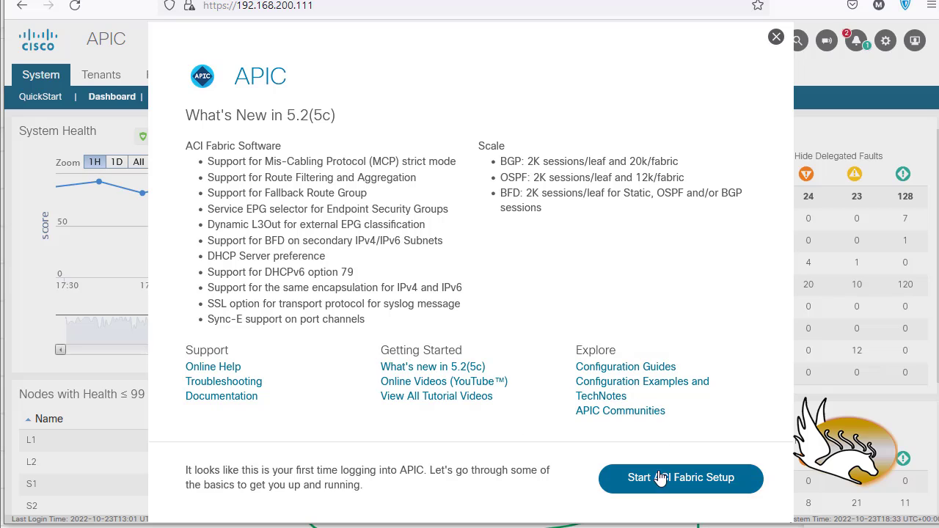
left_click(774, 39)
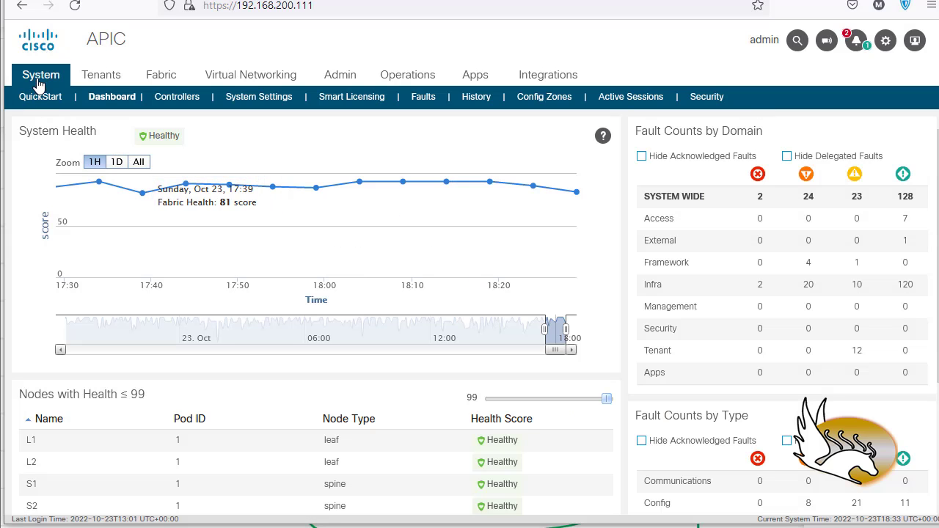
left_click(102, 81)
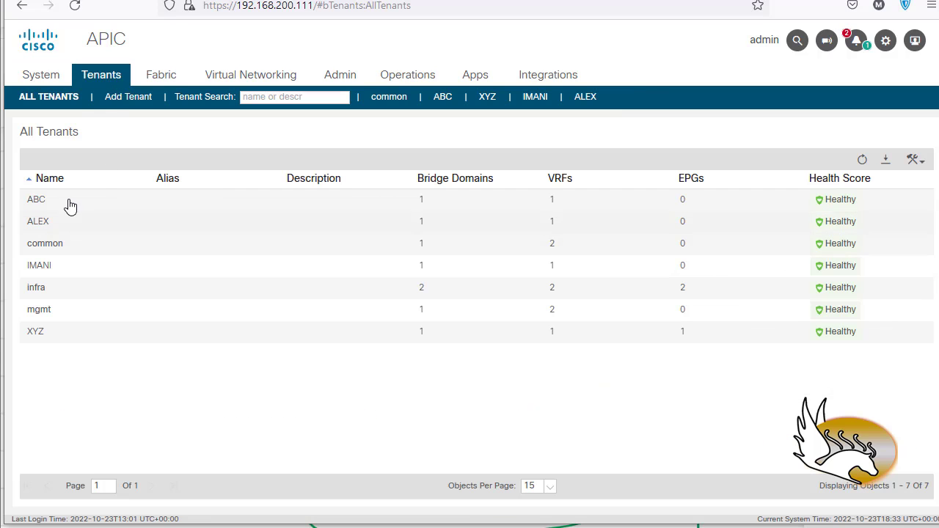
Examine the preconfigured common, infra and mgmt tenants and their VRF counts in the tenant list.
left_click(81, 249)
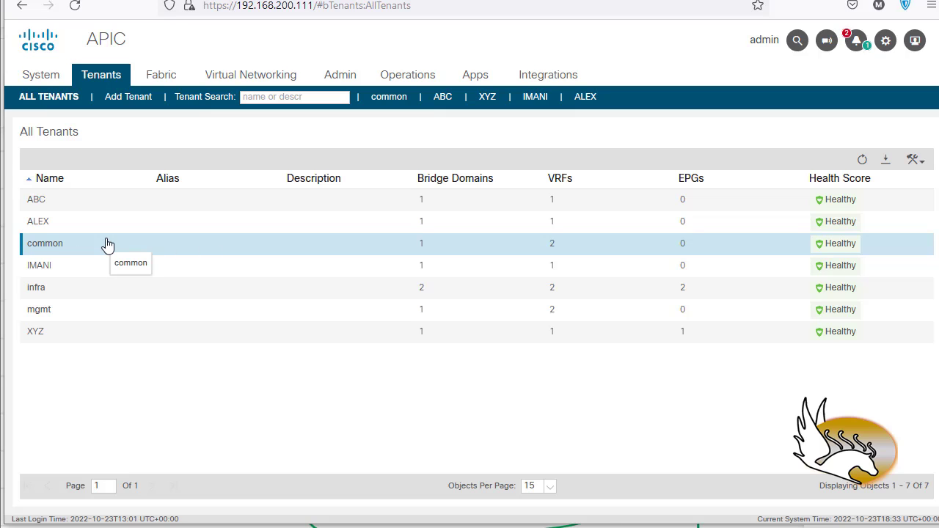
left_click(79, 288)
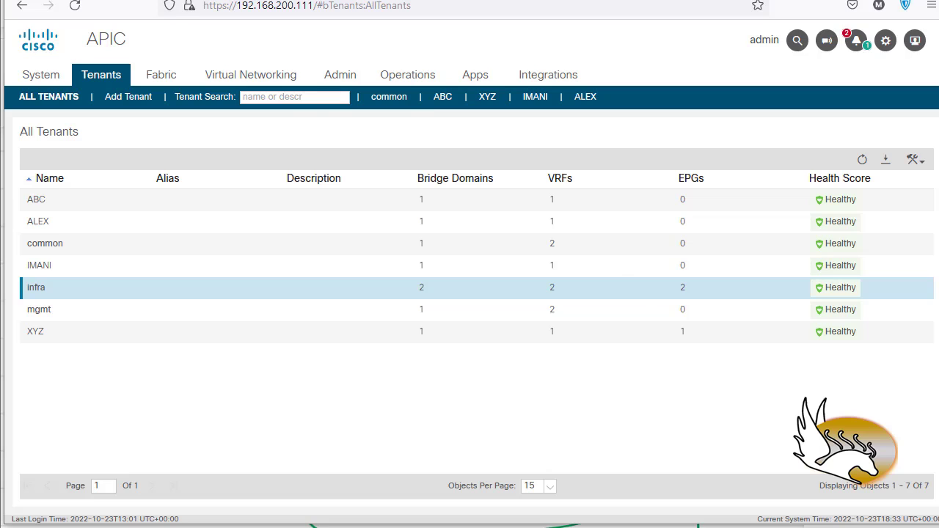
key("alt+Tab")
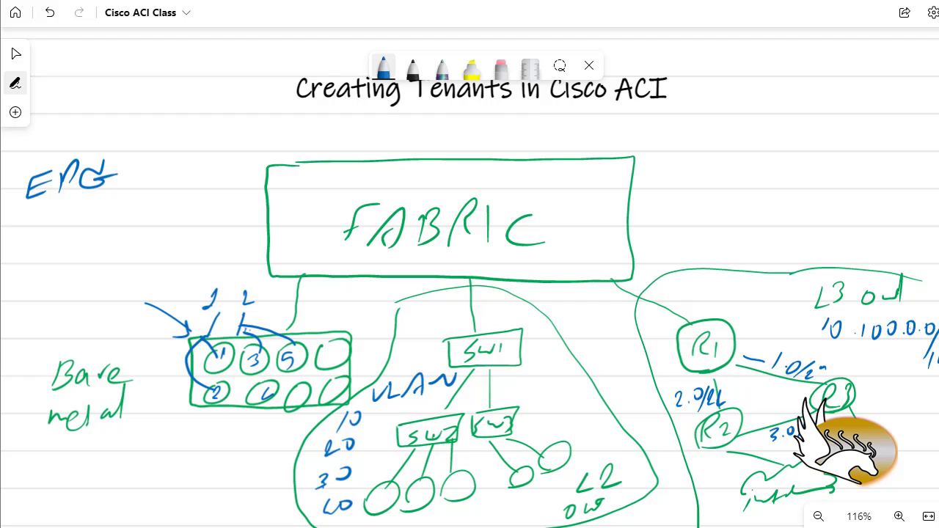
key("alt+Tab")
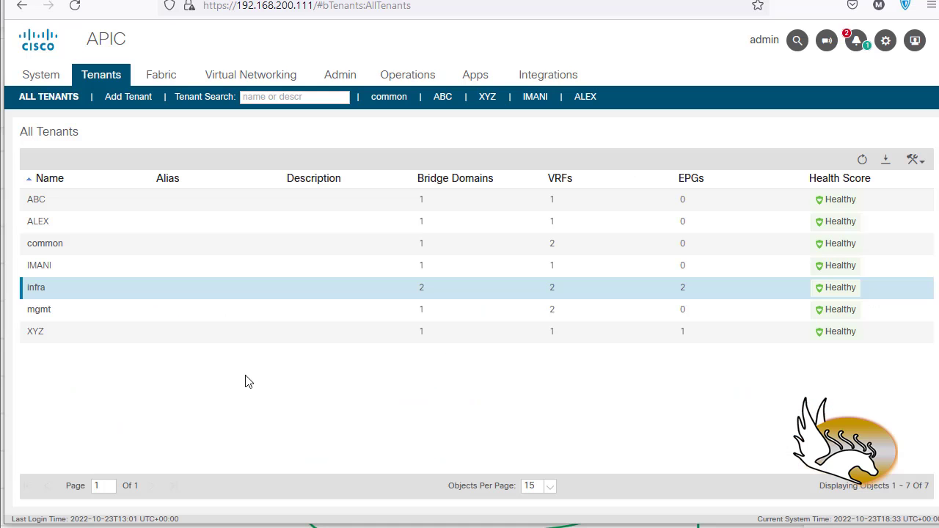
left_click(73, 311)
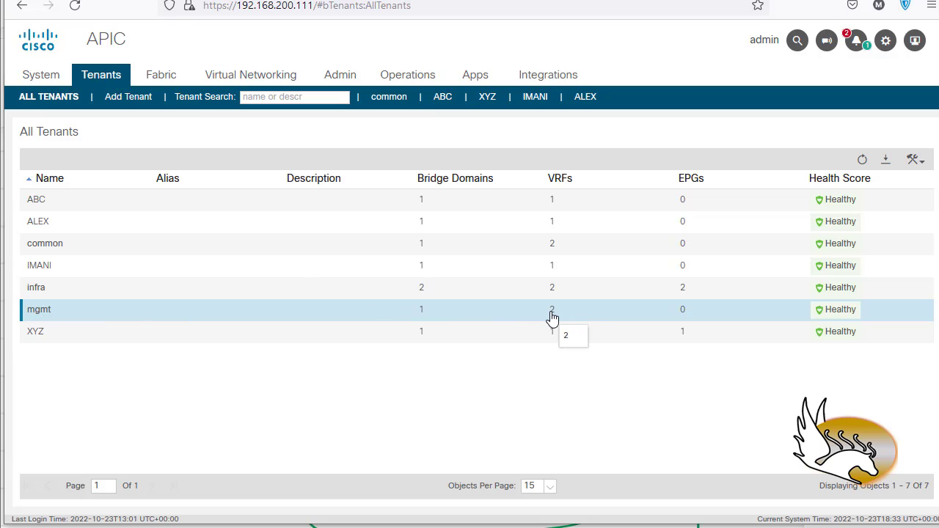
left_click(540, 245)
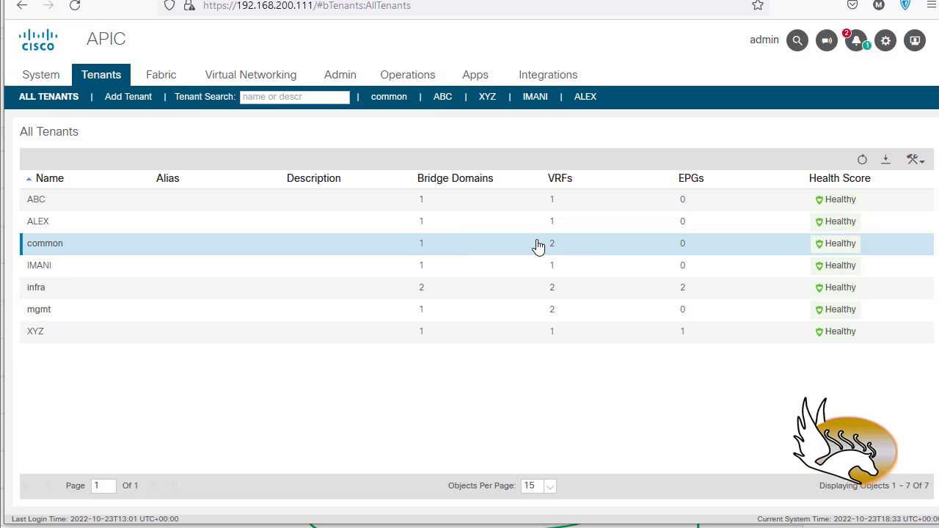
left_click(73, 292)
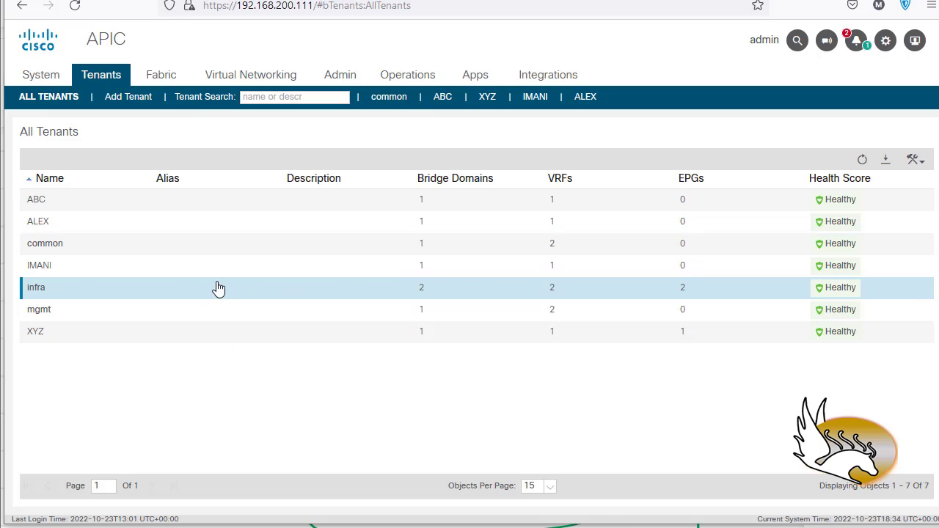
Create a new tenant named ALPHA, leaving the optional VRF name and security domains empty.
left_click(117, 103)
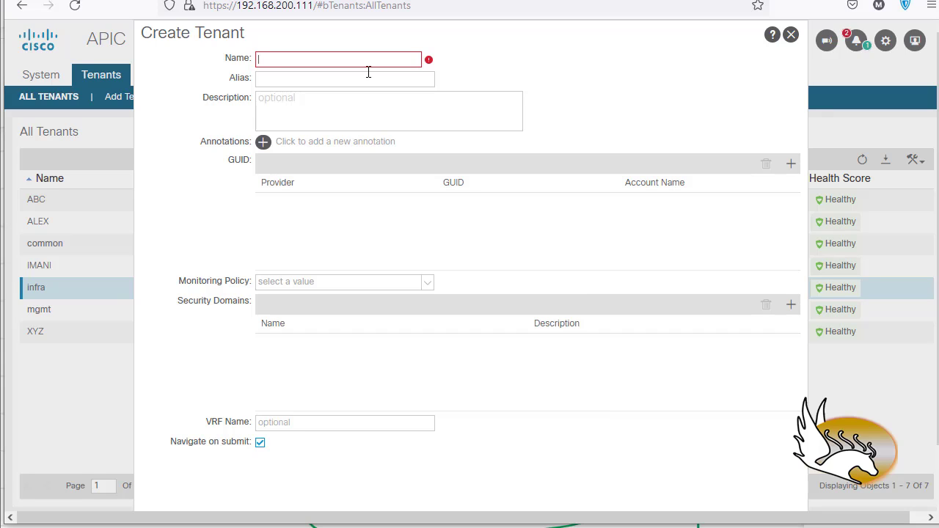
type("ALPHA")
scroll(671, 373, "down", 2)
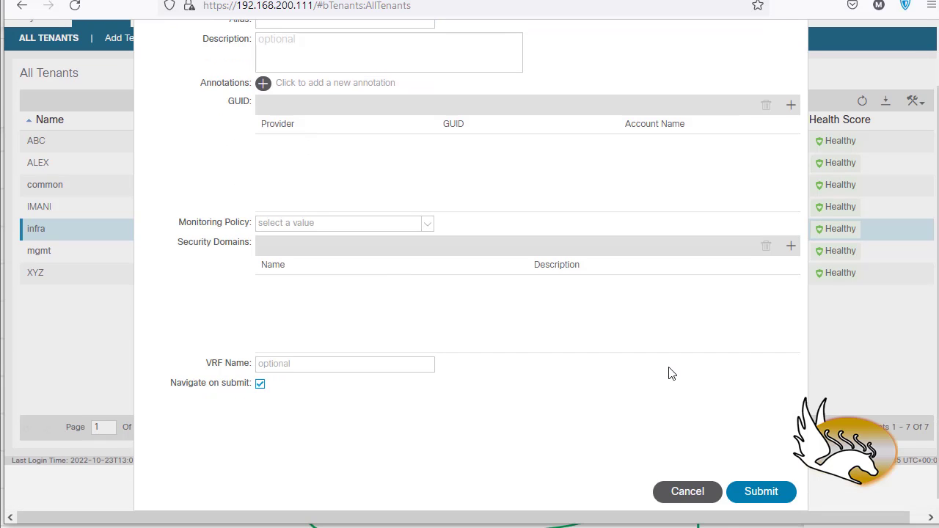
left_click(745, 488)
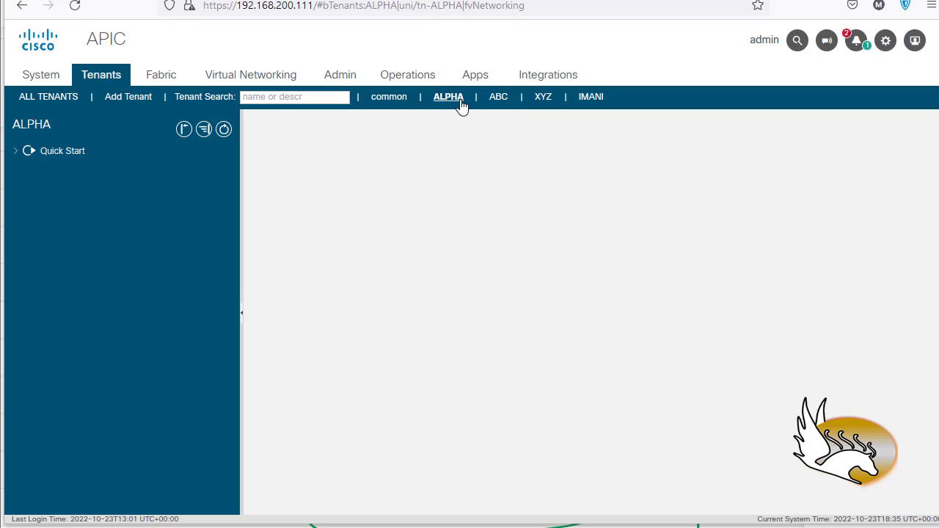
Review the Quick Start page of tenant ALPHA, including its suggested next configuration tasks and its subentries.
left_click(76, 151)
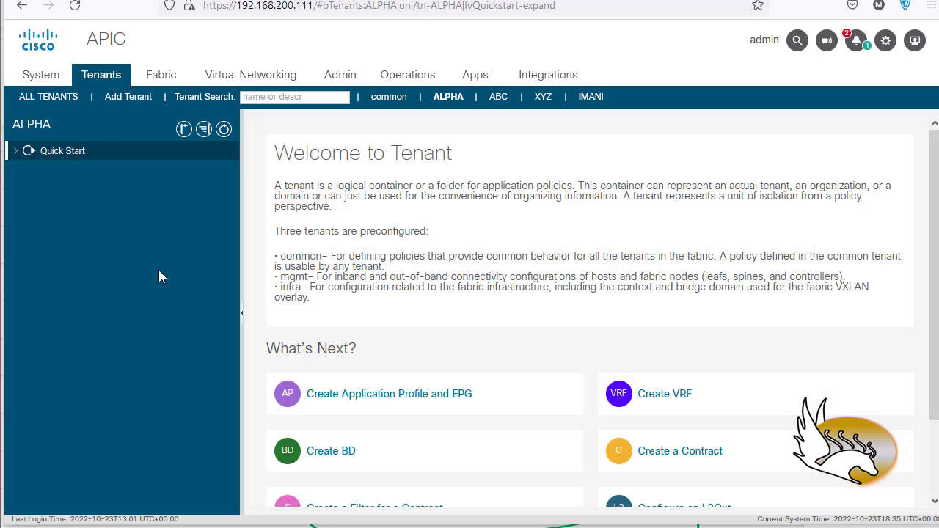
scroll(494, 342, "down", 2)
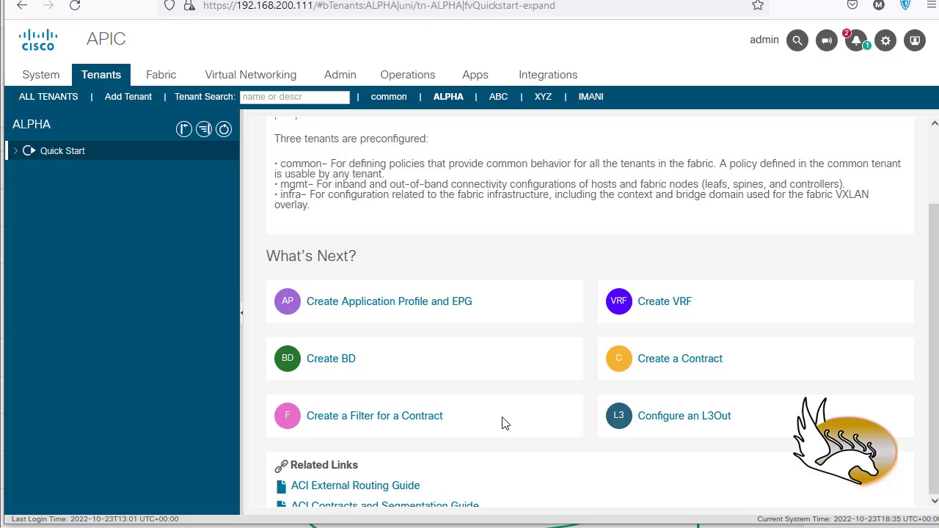
left_click(15, 151)
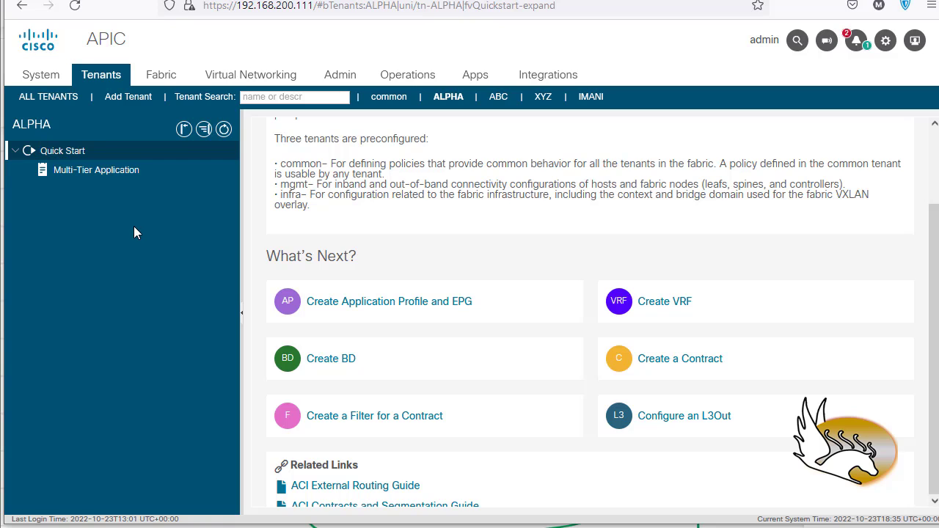
Return to the list of all tenants and reopen tenant ALPHA from there to load its full navigation tree.
left_click(448, 96)
left_click(15, 150)
left_click(65, 100)
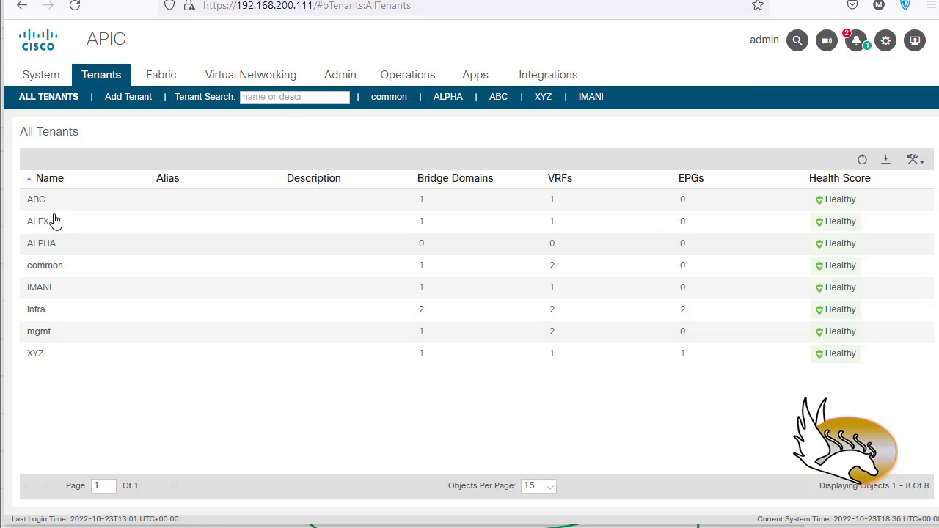
double_click(54, 249)
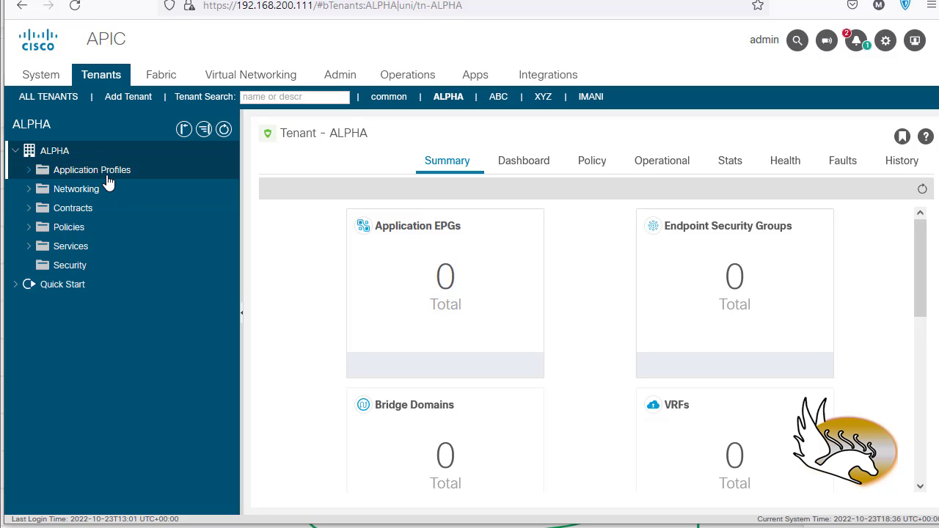
Start creating a VRF under ALPHA's Networking section and name it VRF-1.
left_click(30, 189)
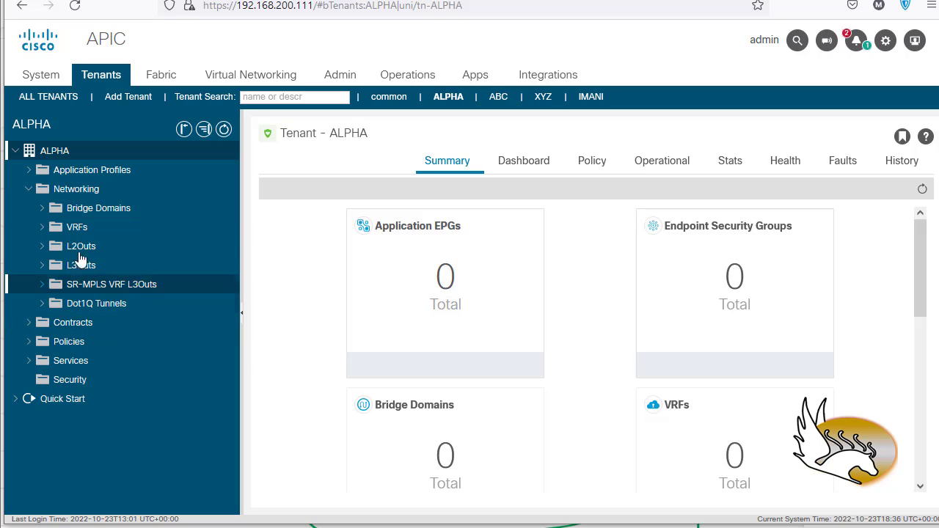
left_click(43, 226)
left_click(77, 228)
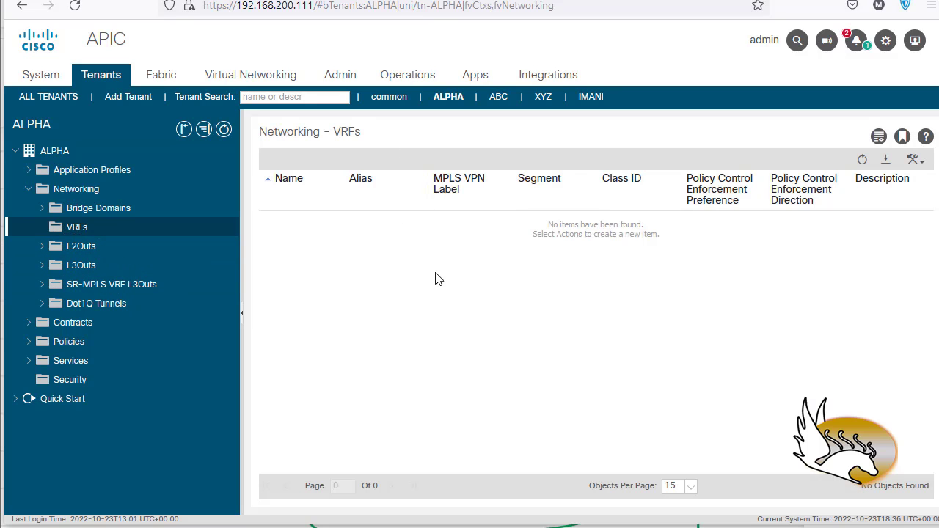
right_click(78, 229)
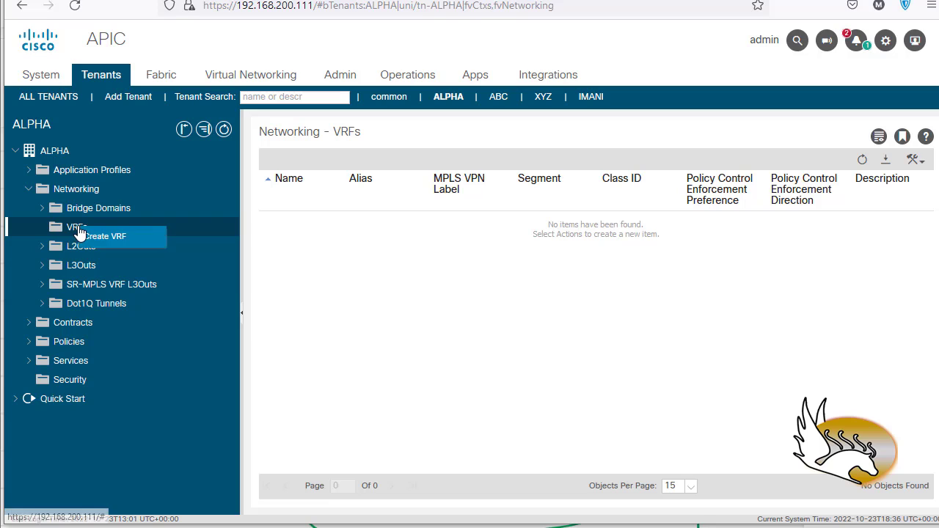
left_click(917, 160)
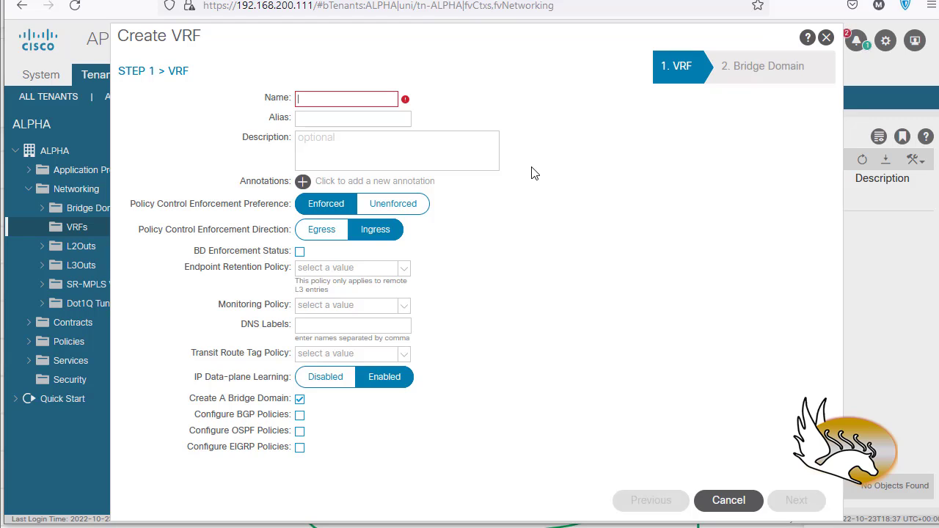
type("VRF")
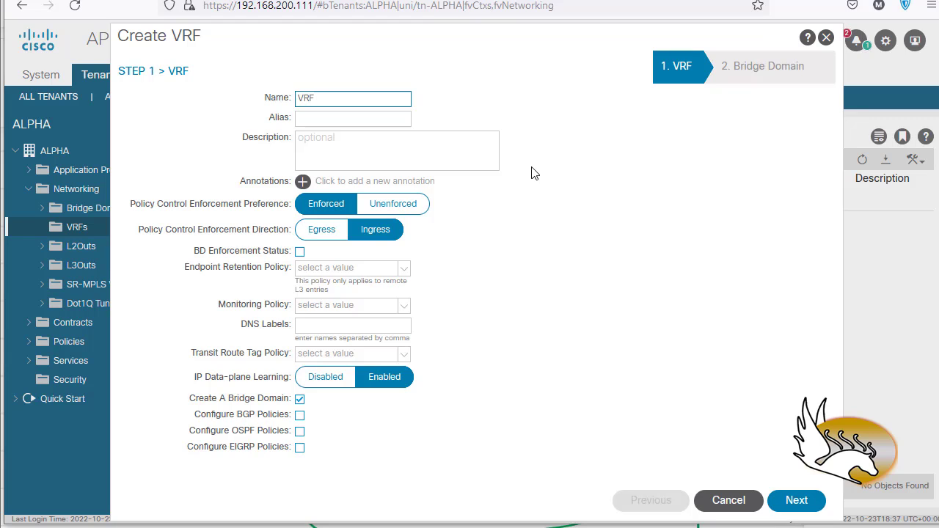
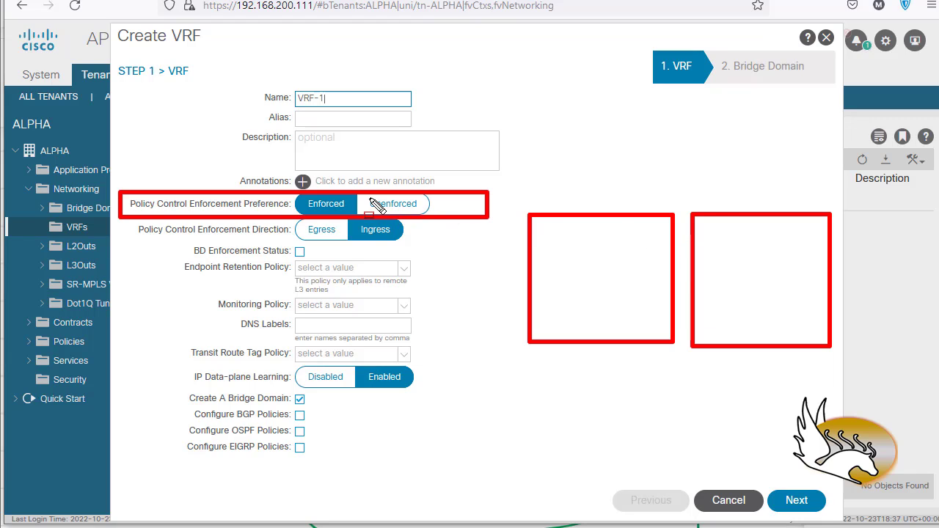
Set VRF-1's Policy Control Enforcement Preference to Unenforced and continue to the bridge domain settings.
left_click_drag(363, 195, 427, 215)
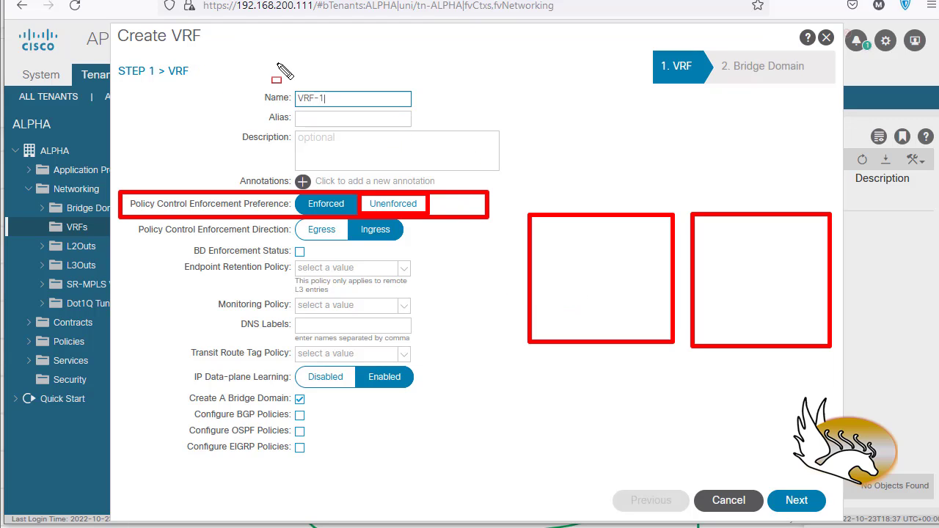
key("Escape")
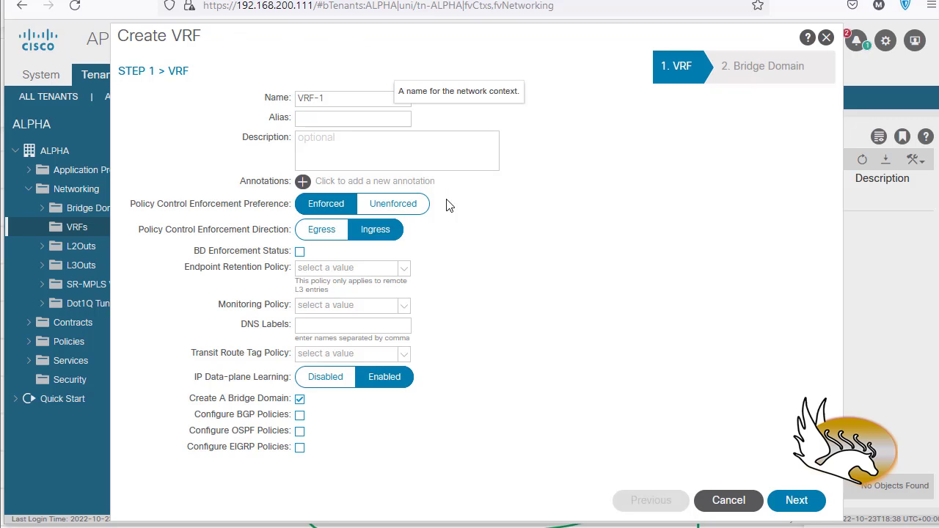
left_click(395, 206)
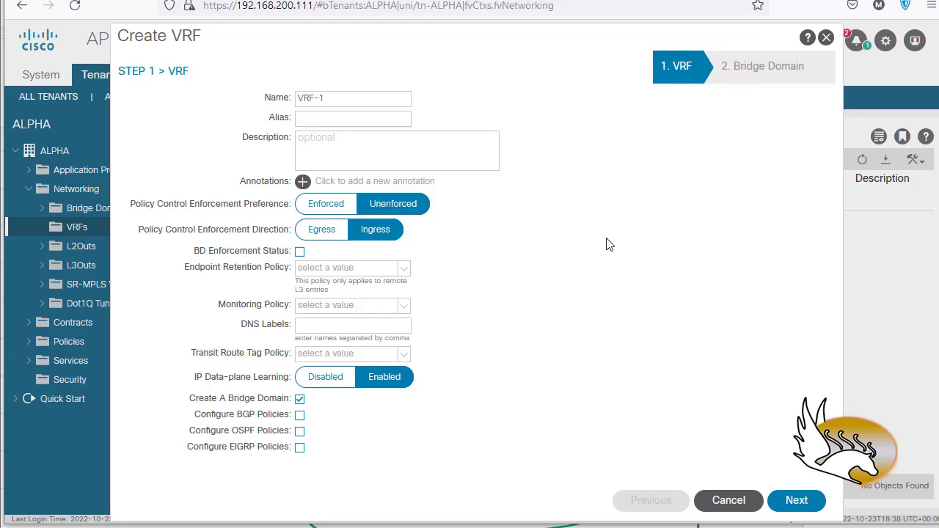
left_click(332, 209)
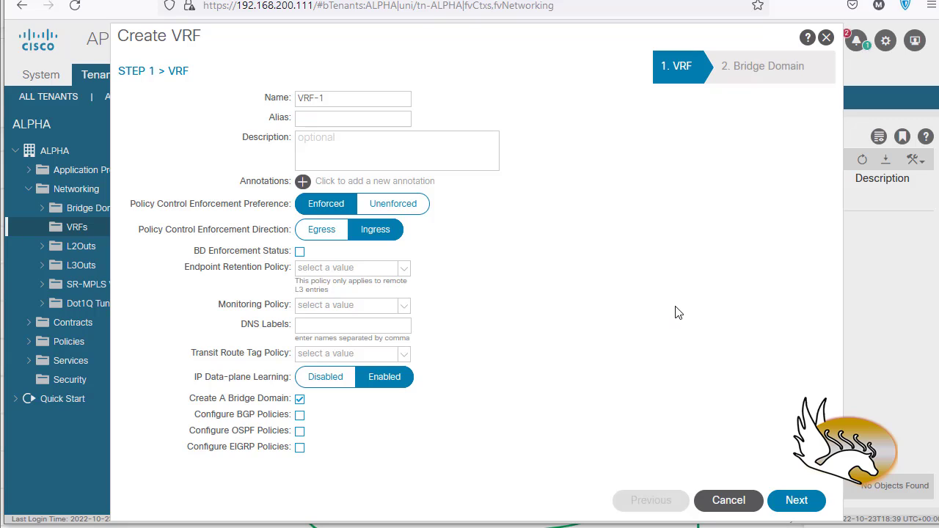
left_click(386, 208)
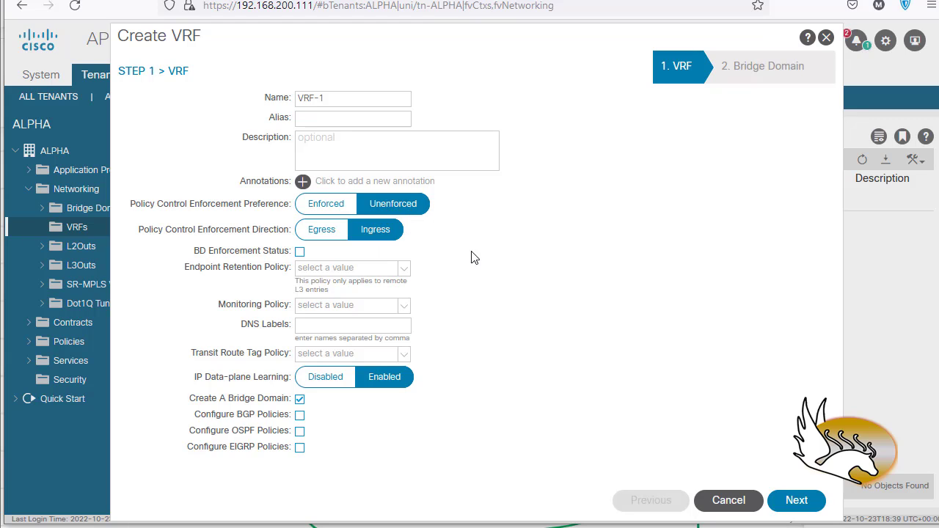
left_click(807, 506)
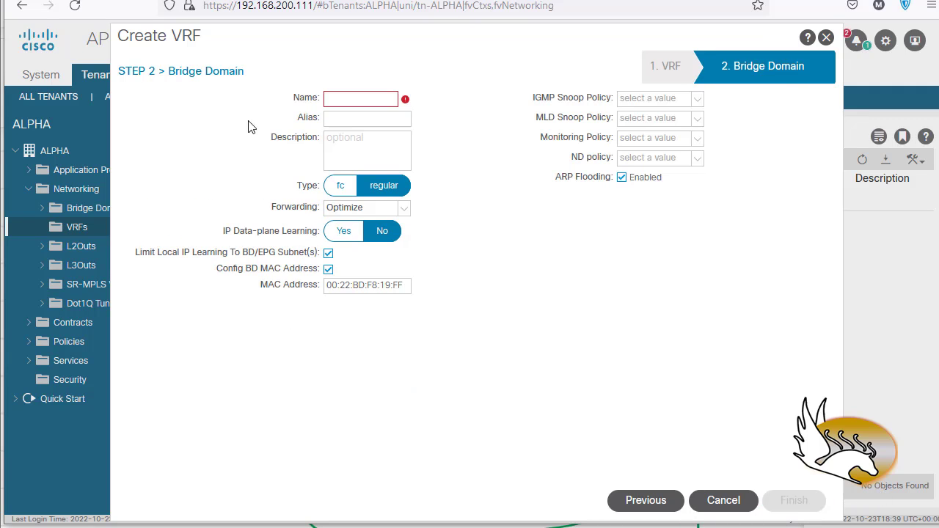
Name the VRF's bridge domain BD-1, keep its default settings and finish creating the VRF.
left_click(327, 102)
type("BD-1")
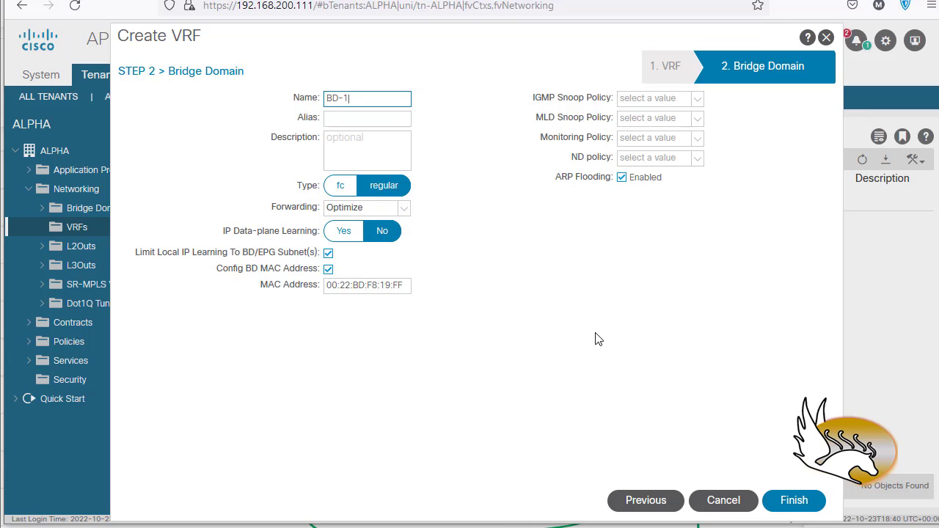
left_click(793, 505)
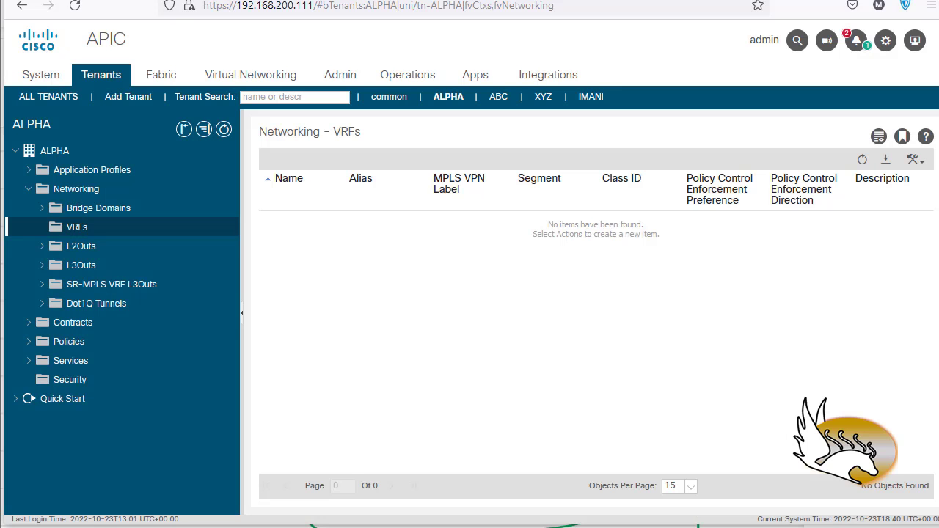
Examine bridge domain BD-1 and its associated VRF, along with the VRF list, under ALPHA's Networking section.
left_click(42, 209)
left_click(81, 232)
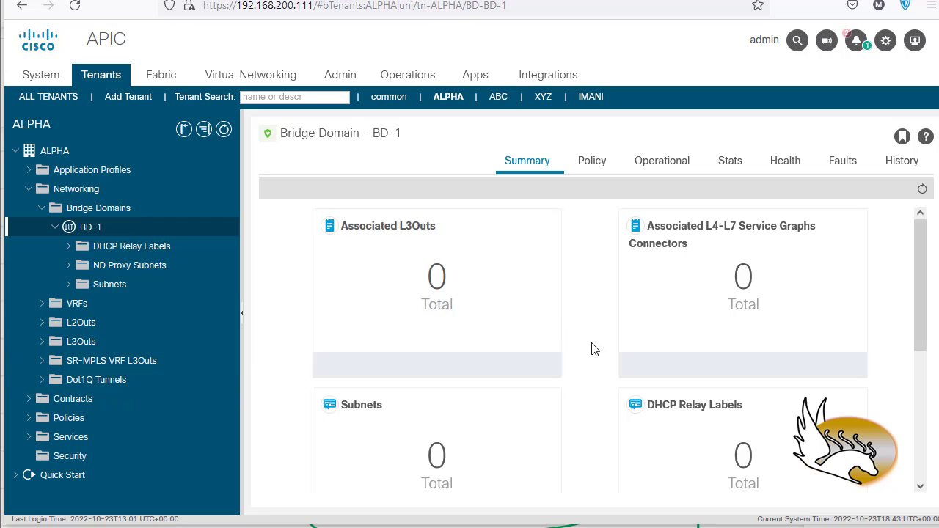
scroll(591, 352, "down", 3)
scroll(558, 345, "up", 3)
left_click(107, 213)
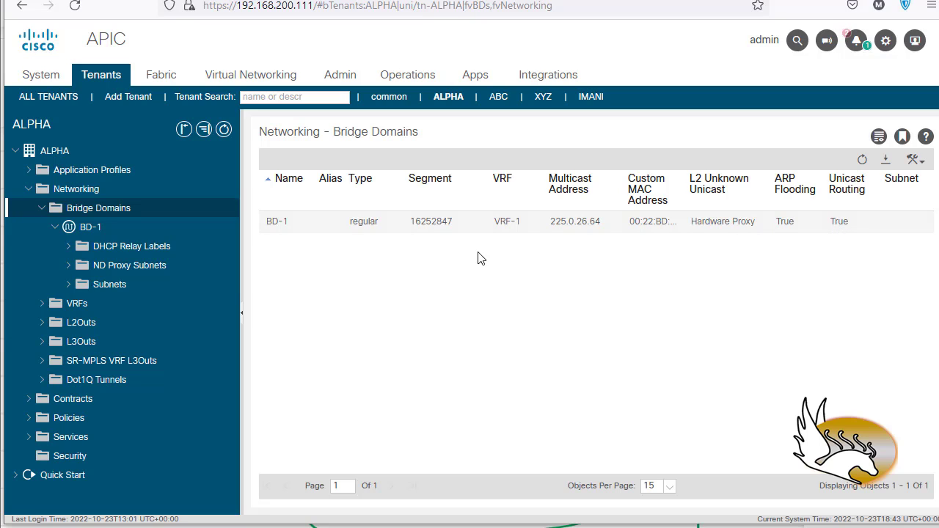
left_click(101, 233)
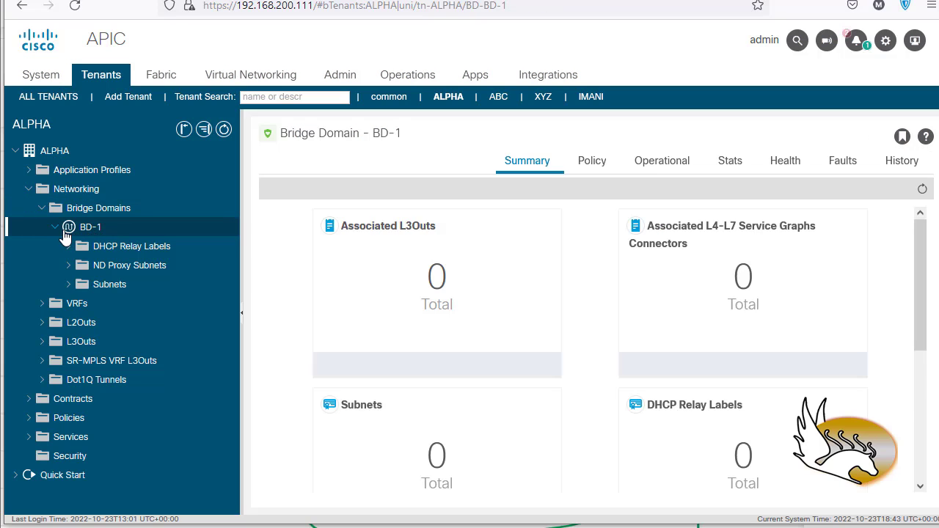
left_click(55, 229)
left_click(55, 229)
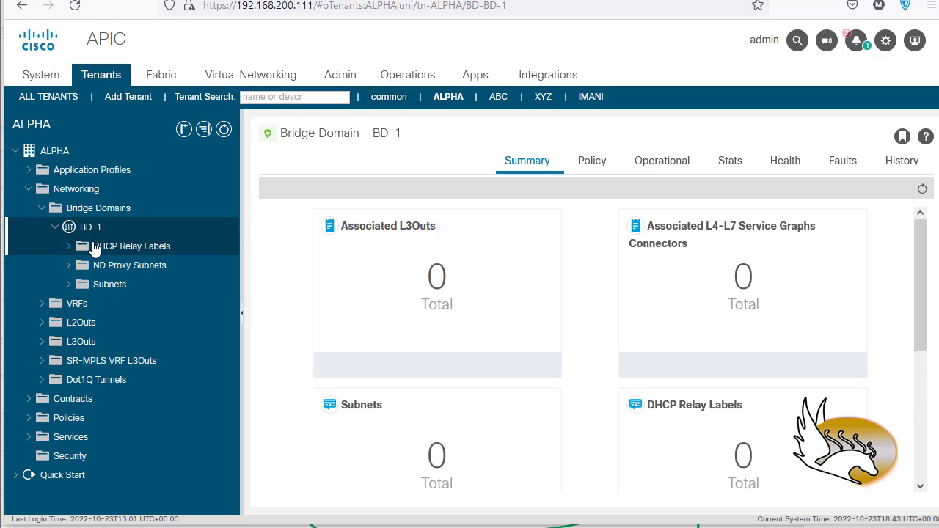
left_click(73, 303)
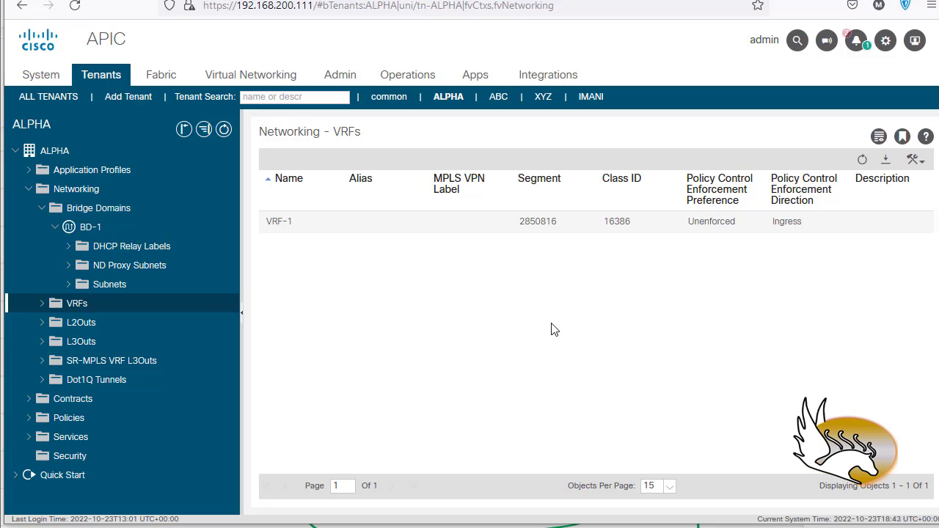
left_click(55, 227)
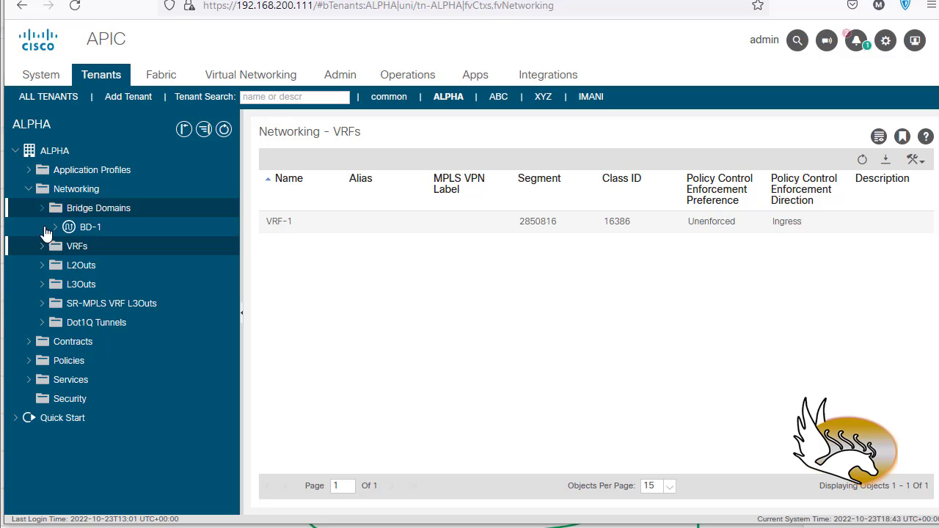